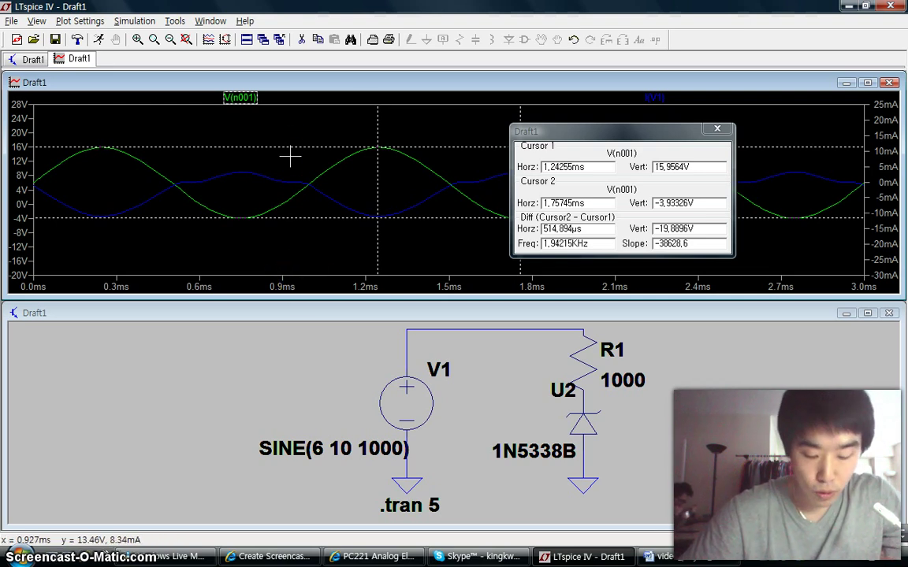
# Step: Delete the V(n001) trace and then the I(V1) trace from the waveform window
pyautogui.click(305, 152)
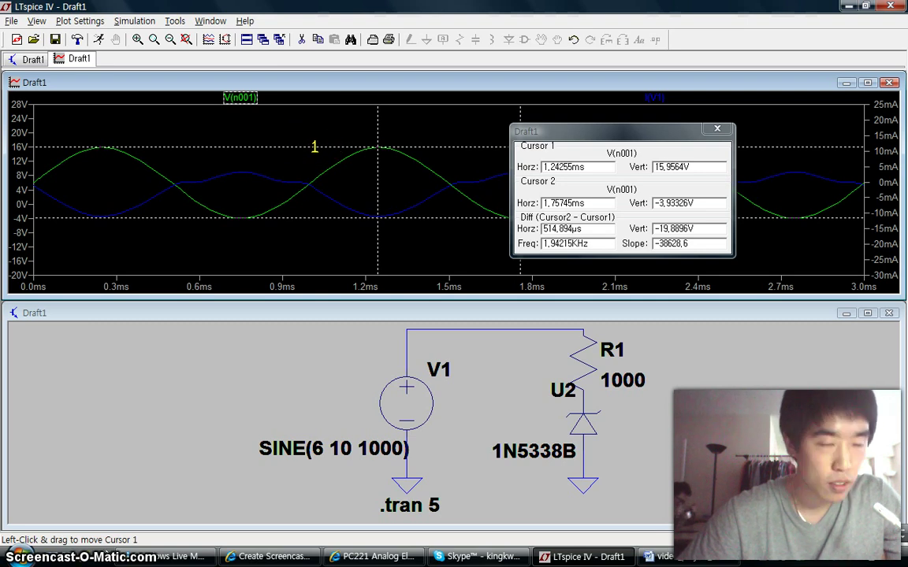
pyautogui.click(309, 154)
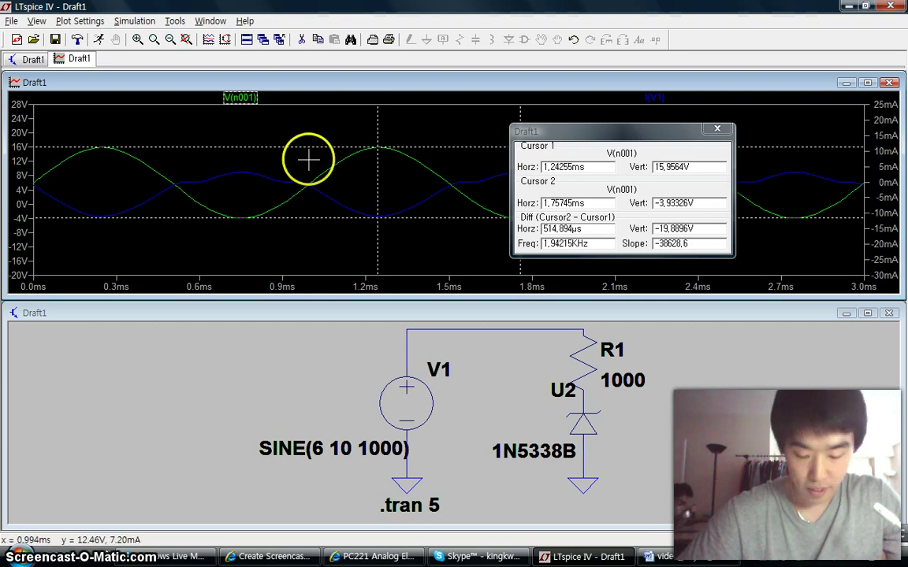
pyautogui.click(373, 305)
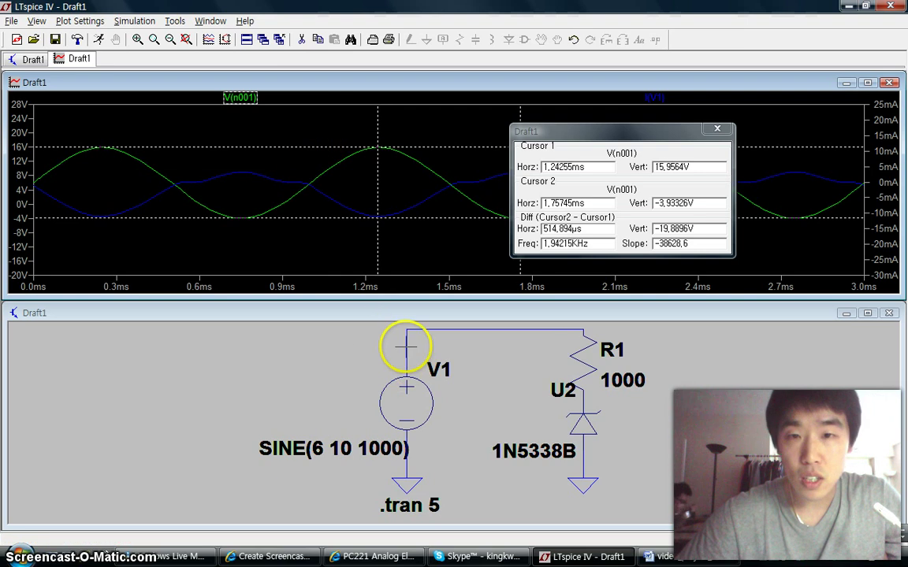
pyautogui.rightClick(250, 97)
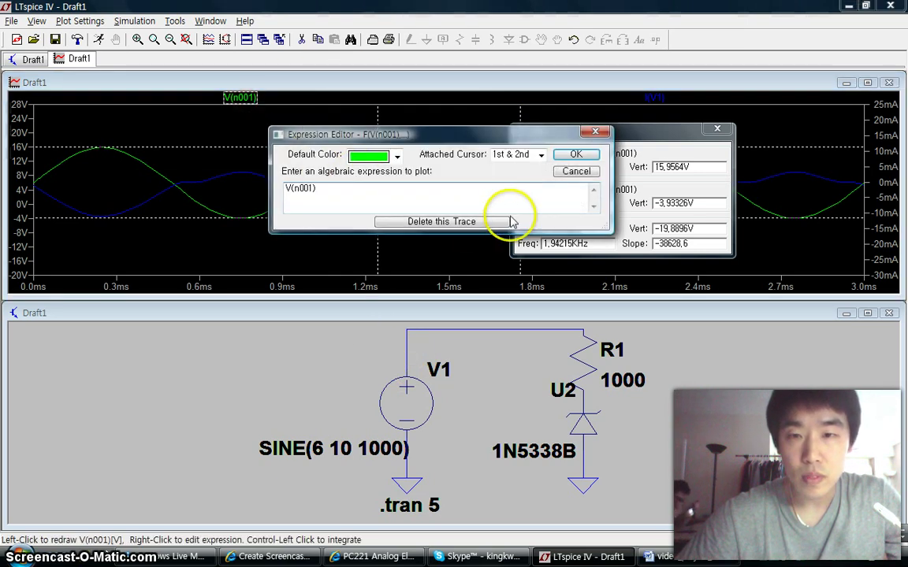
pyautogui.click(465, 222)
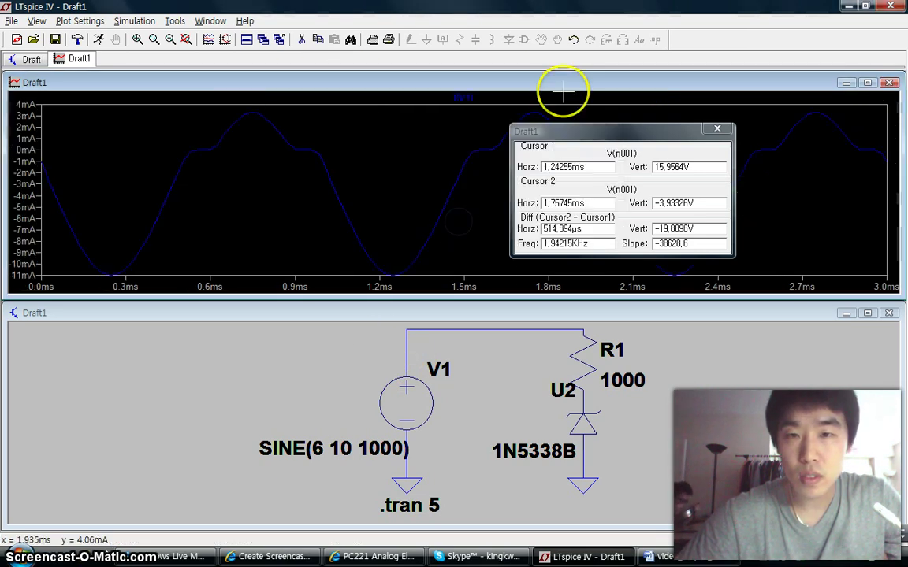
pyautogui.rightClick(464, 97)
pyautogui.click(439, 225)
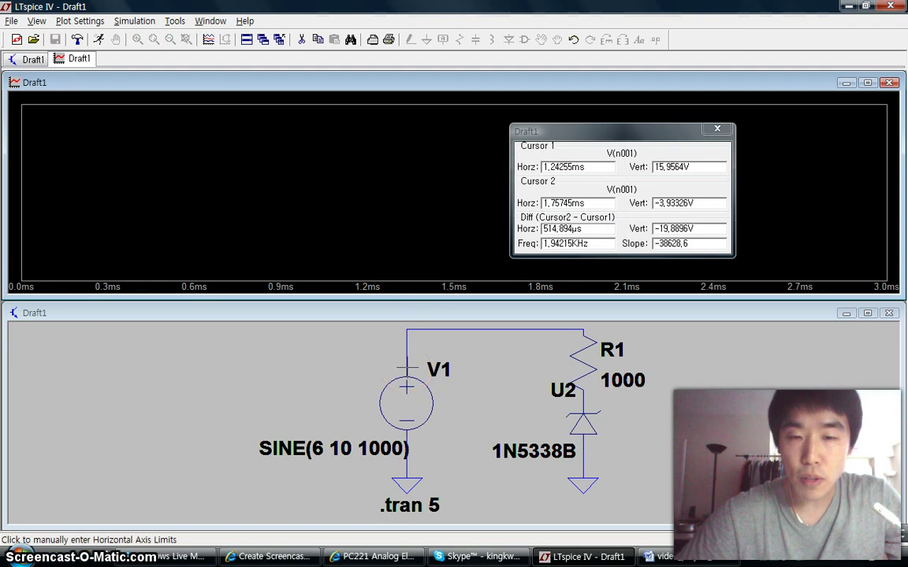
# Step: Probe V1's top node for V(n001) and V1's body for I(V1), then close the cursor readout
pyautogui.click(407, 367)
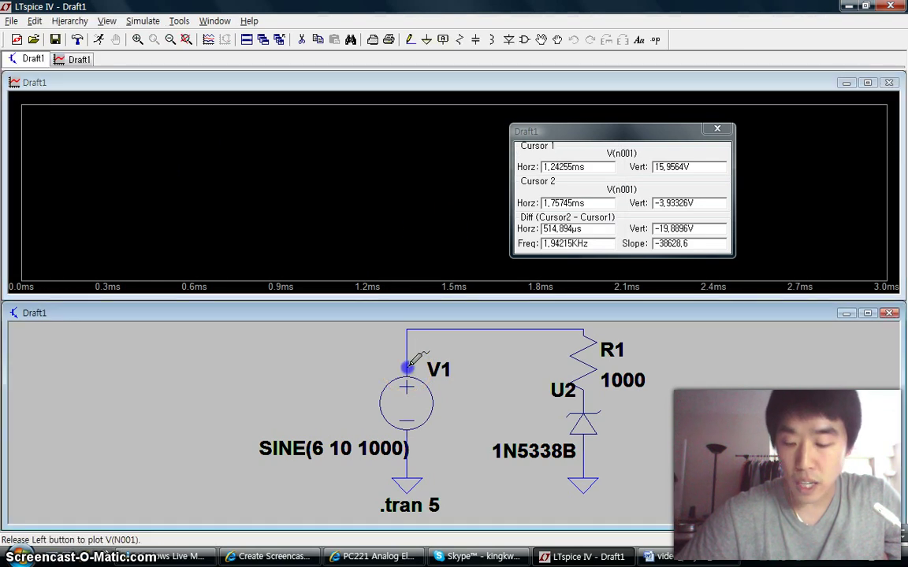
pyautogui.moveTo(407, 366); pyautogui.dragTo(432, 391)
pyautogui.moveTo(416, 427); pyautogui.dragTo(406, 439)
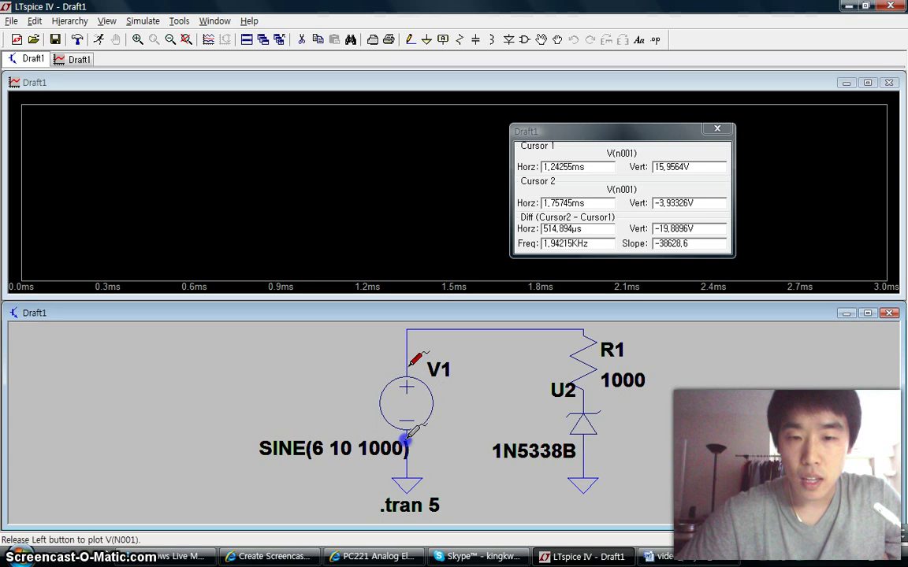
pyautogui.click(413, 370)
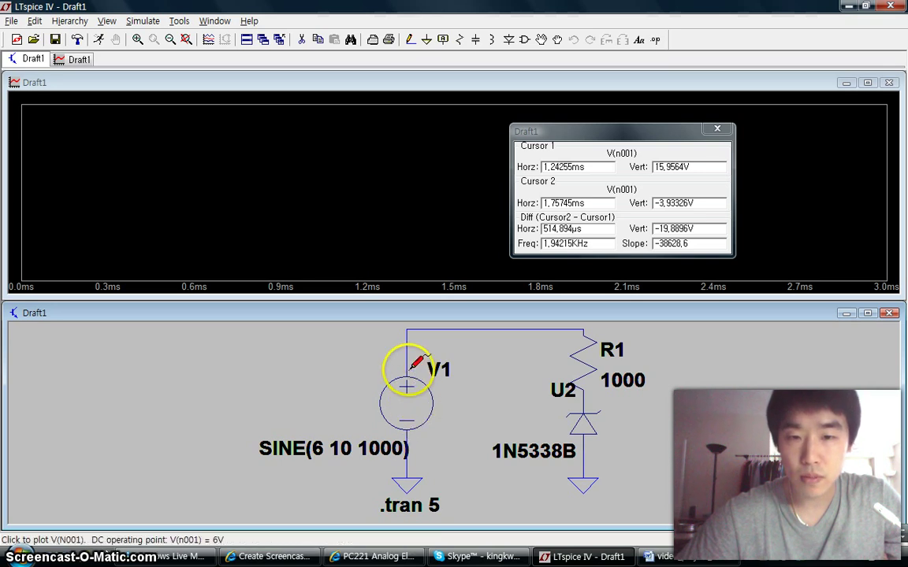
pyautogui.moveTo(410, 368); pyautogui.dragTo(407, 438)
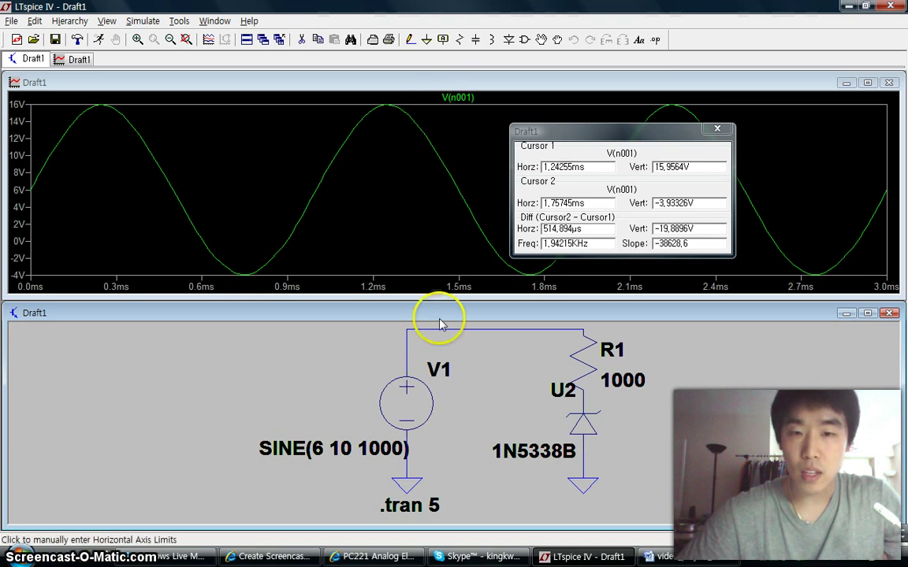
pyautogui.click(405, 399)
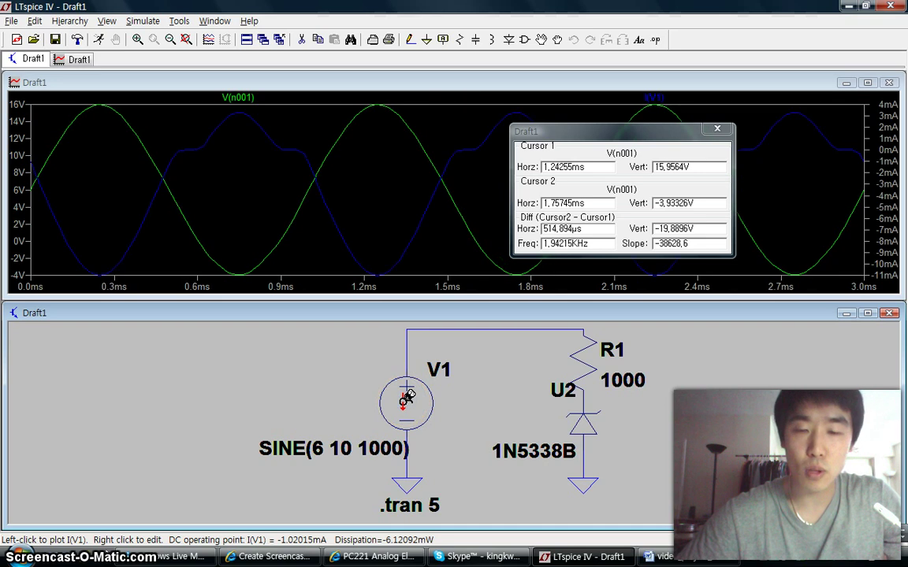
pyautogui.click(718, 127)
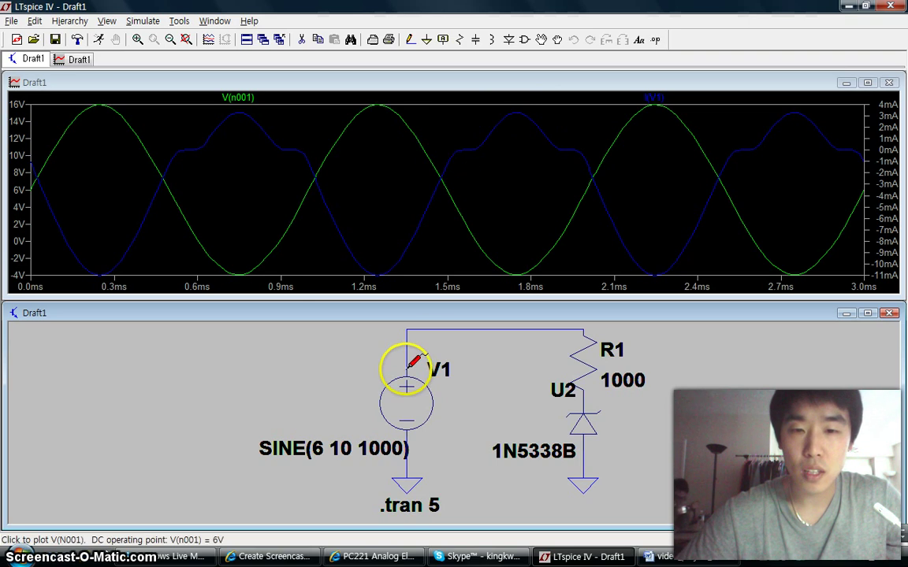
# Step: Probe from R1's top node to its bottom node to plot V(N001,P001) as a third trace
pyautogui.moveTo(408, 369); pyautogui.dragTo(409, 442)
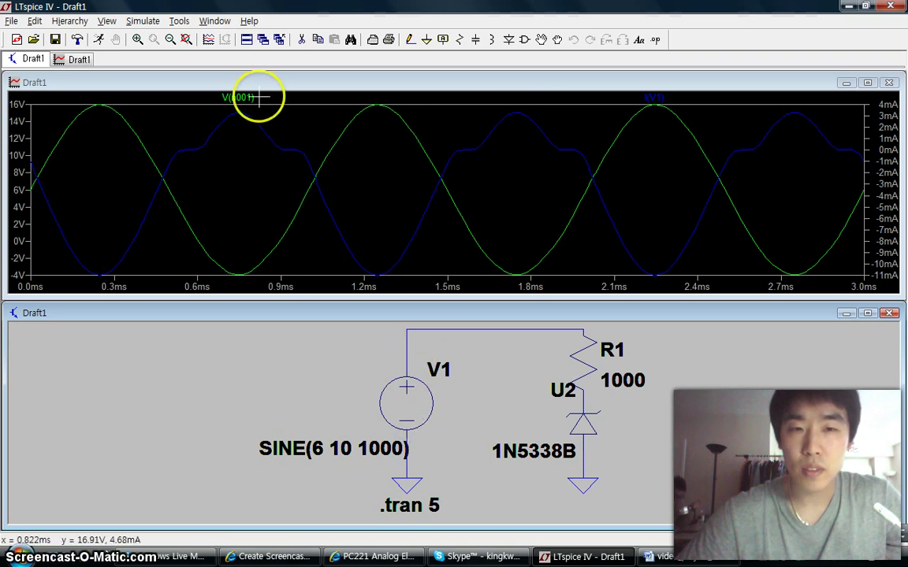
pyautogui.moveTo(585, 330); pyautogui.dragTo(583, 390)
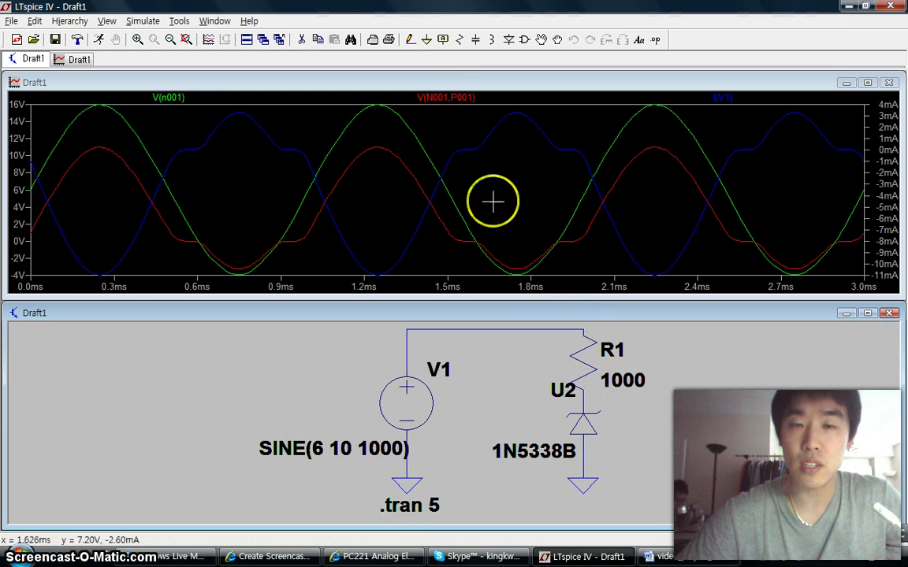
# Step: Delete the V(N001,P001) trace through its label's expression settings
pyautogui.rightClick(460, 99)
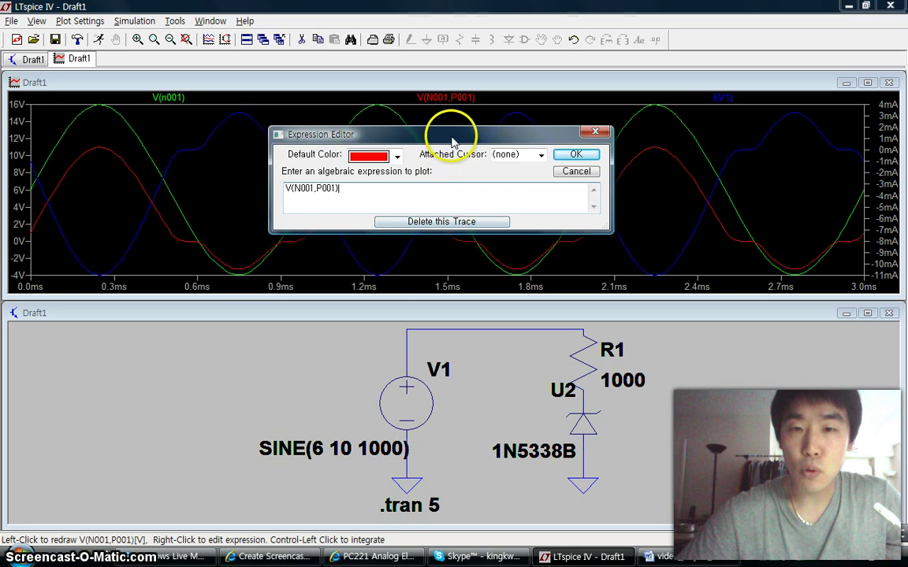
pyautogui.click(450, 223)
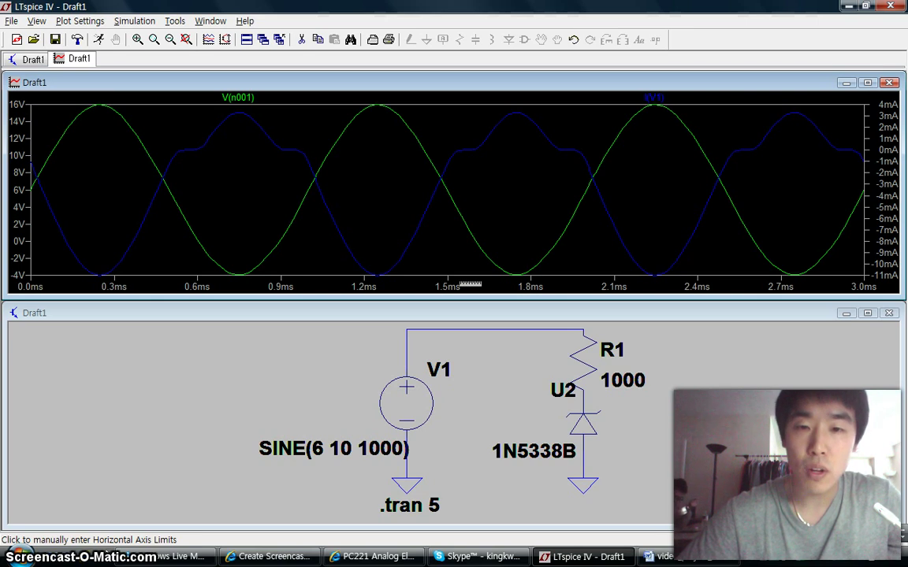
# Step: Set the horizontal time axis to span 0 to 5 ms
pyautogui.click(471, 283)
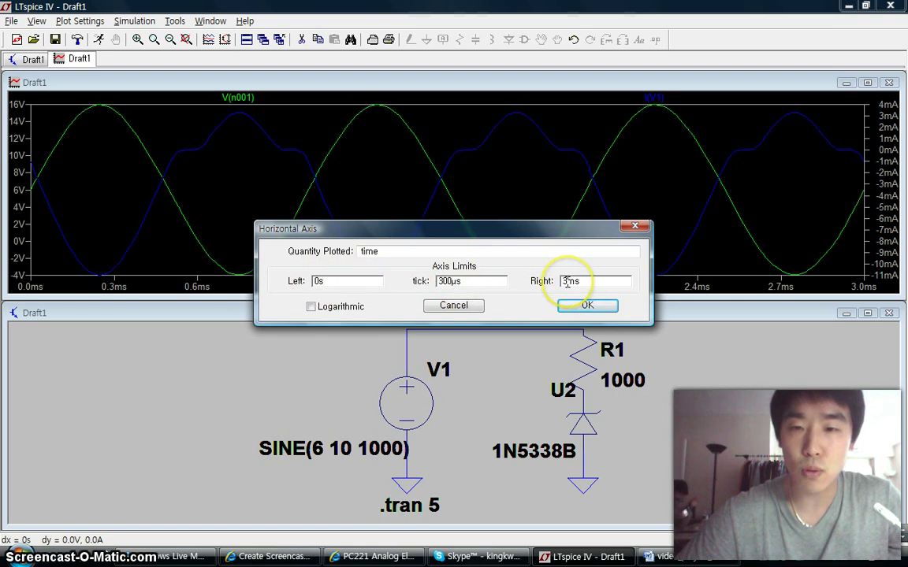
pyautogui.write('5')
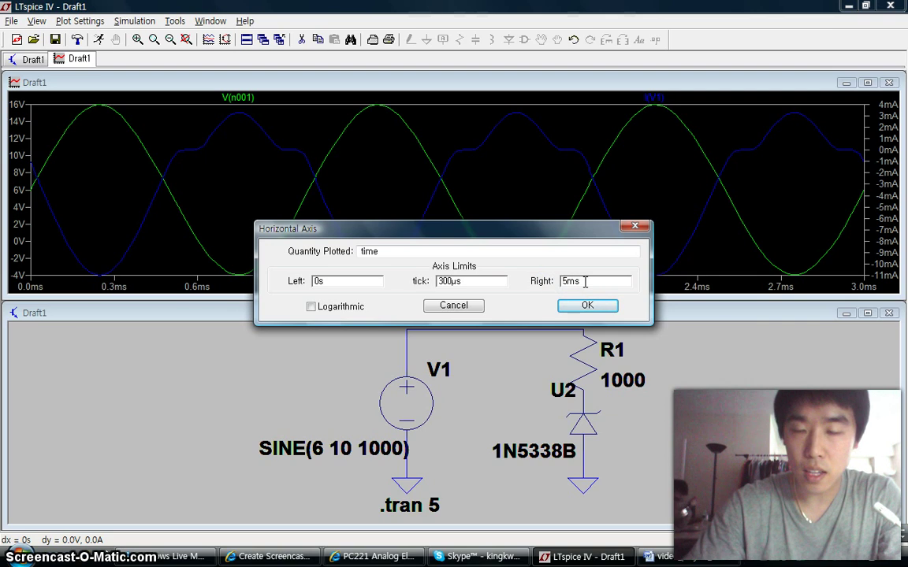
pyautogui.write('8')
pyautogui.click(587, 305)
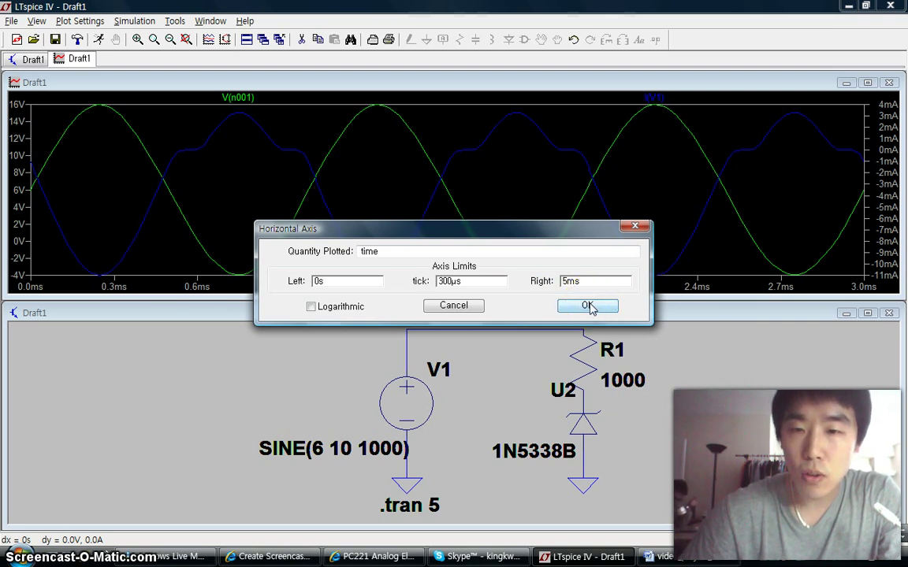
pyautogui.click(588, 306)
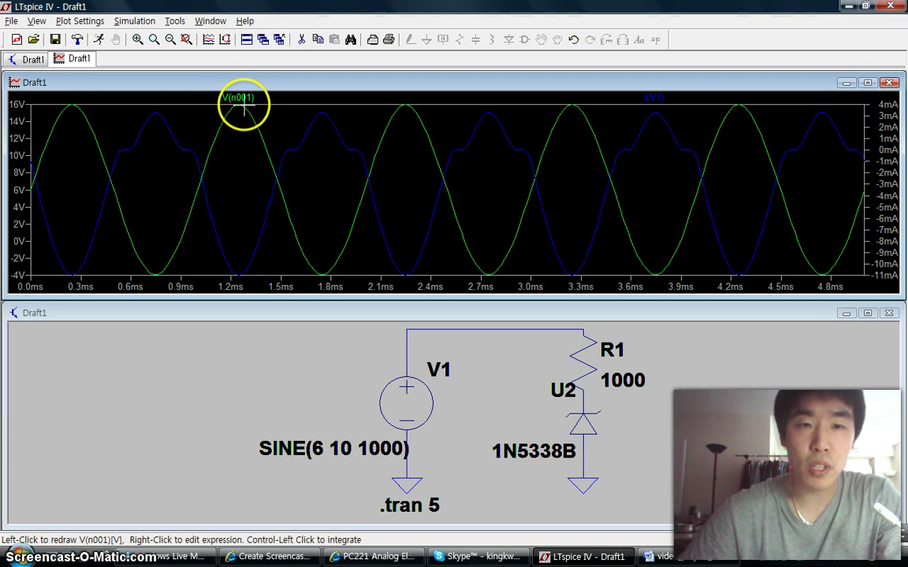
# Step: Set the V(n001) trace's Attached Cursor option to '1st & 2nd'
pyautogui.rightClick(246, 98)
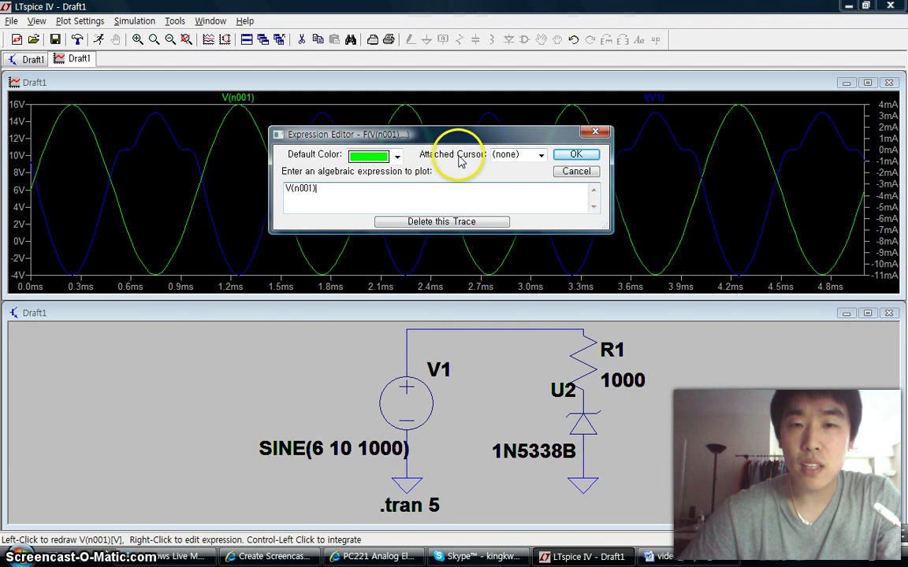
pyautogui.click(544, 156)
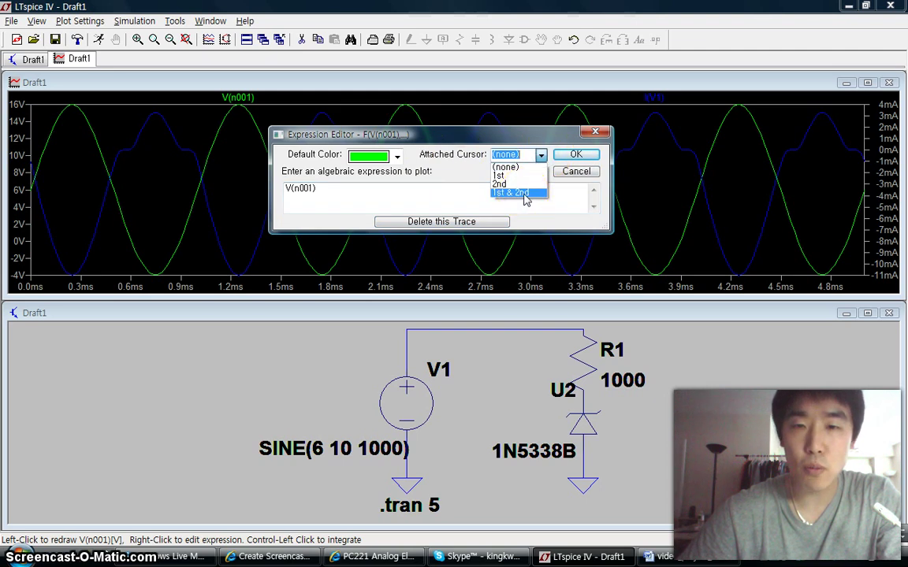
pyautogui.click(522, 193)
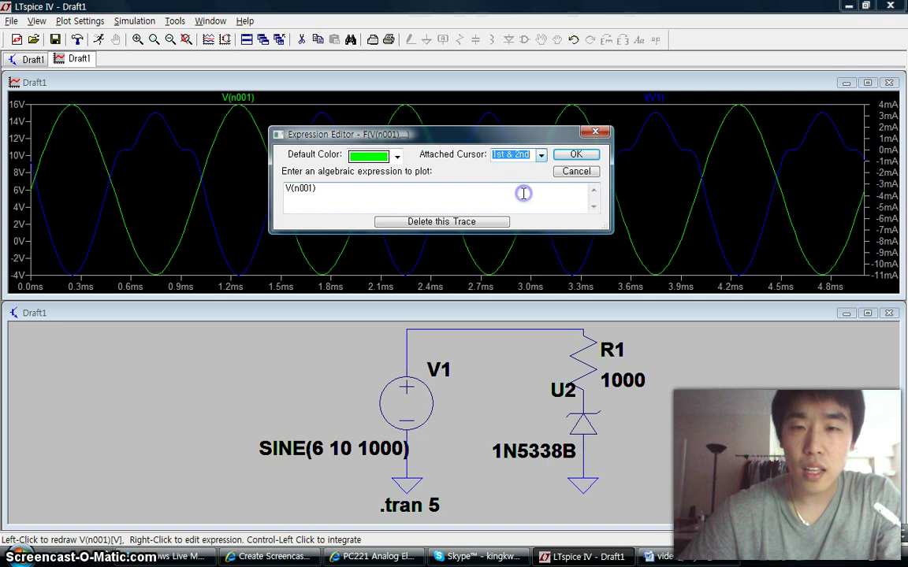
pyautogui.click(574, 155)
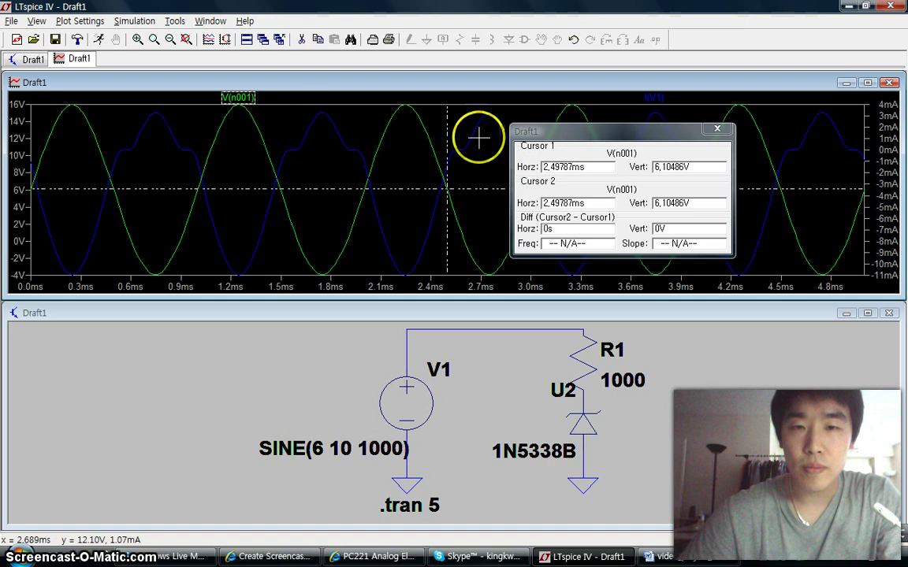
# Step: Place Cursor 1 on the 15.9564 V peak at 1.24 ms and Cursor 2 on the -3.93911 V trough at 1.75 ms
pyautogui.moveTo(446, 158); pyautogui.dragTo(324, 151)
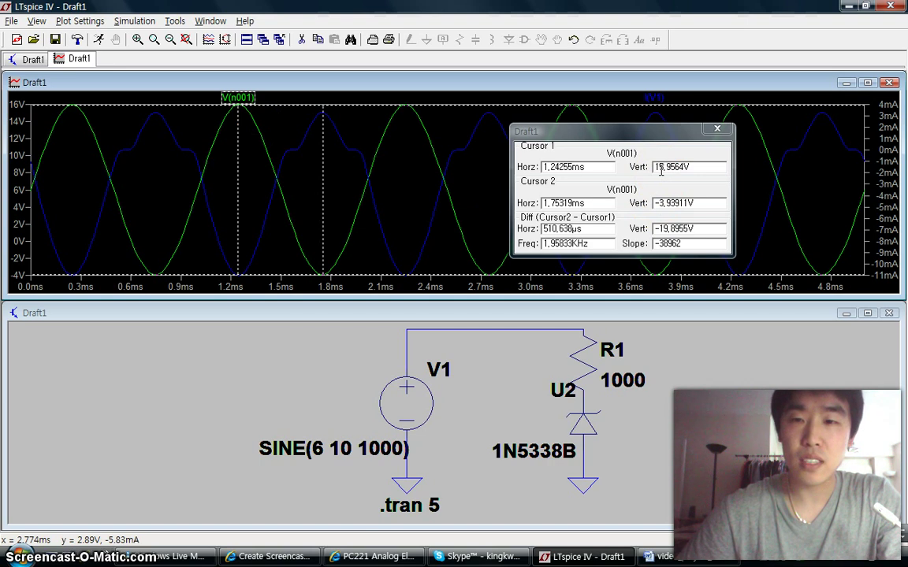
pyautogui.click(660, 204)
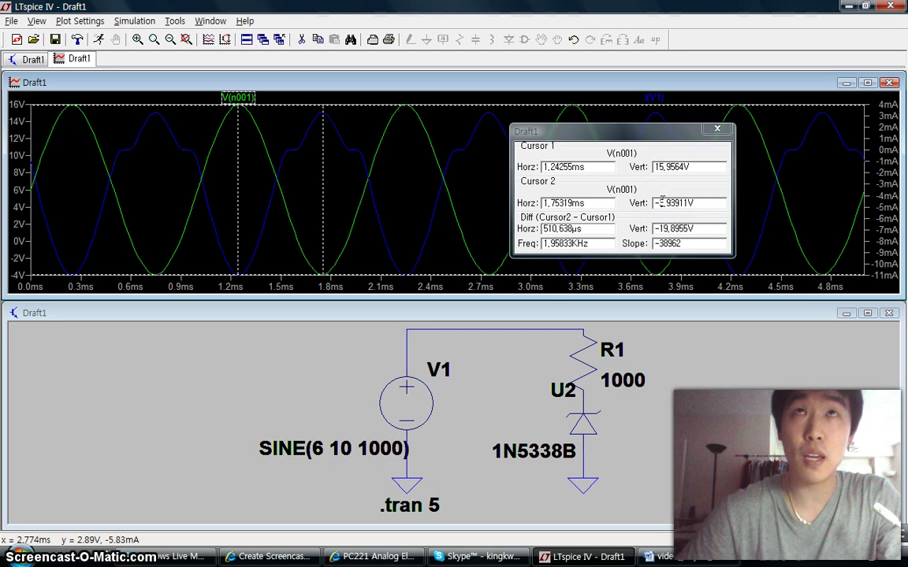
pyautogui.click(663, 199)
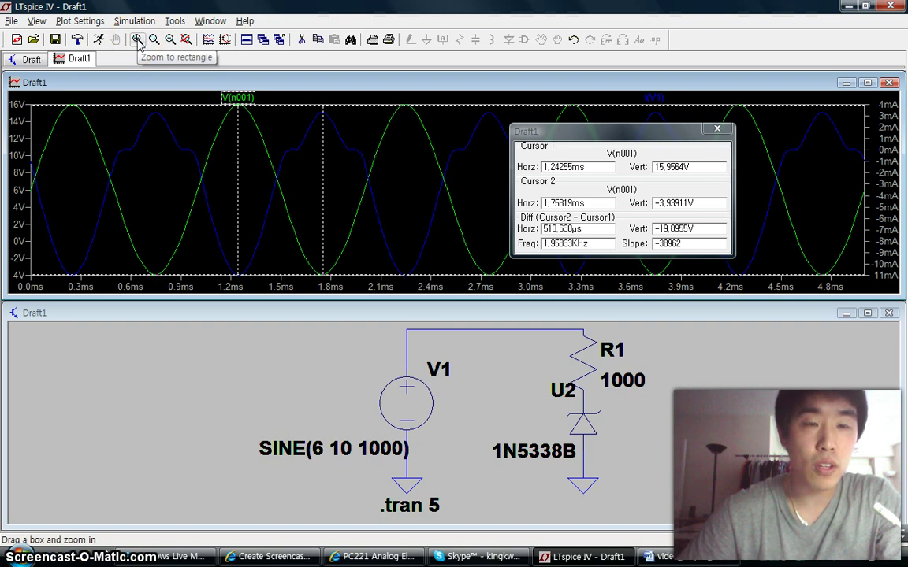
# Step: Zoom to a rectangle around the I(V1) peak, then zoom back once to about 0.52–1.00 ms
pyautogui.click(137, 40)
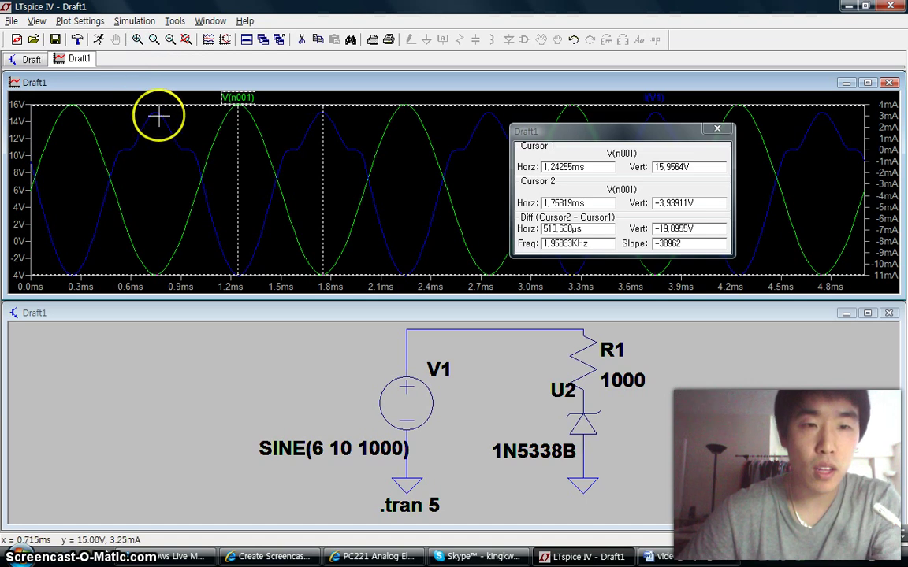
pyautogui.moveTo(141, 107); pyautogui.dragTo(173, 152)
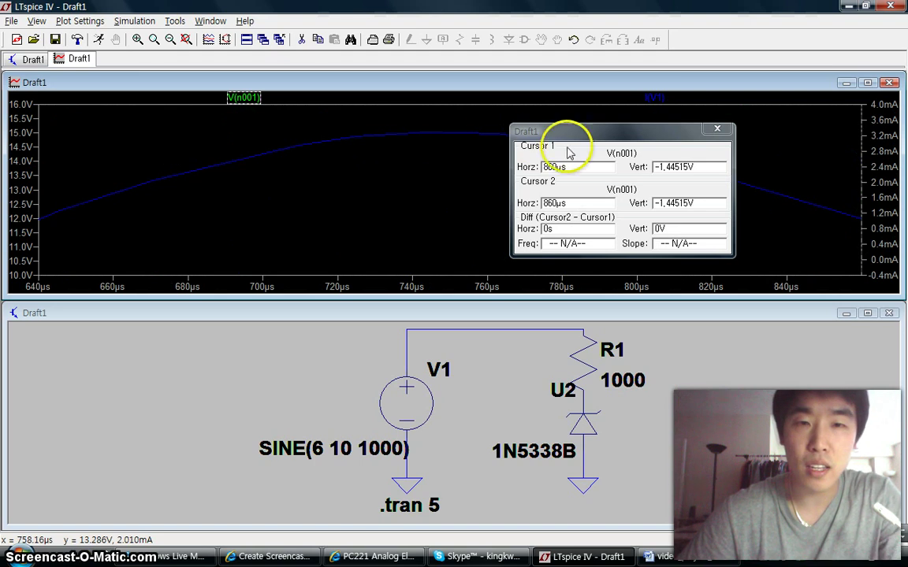
pyautogui.click(169, 41)
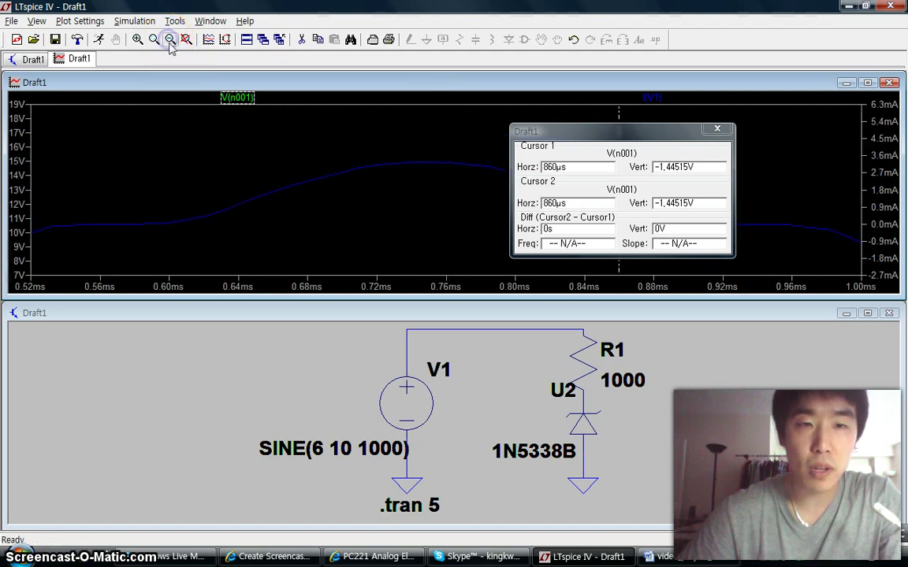